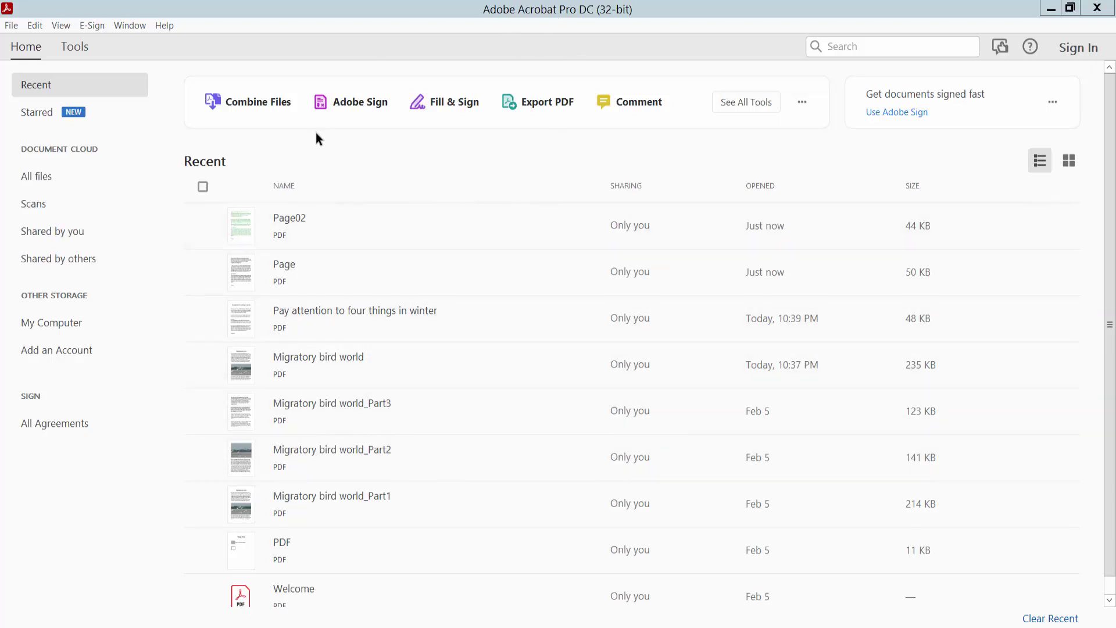
# Open Migratory bird world.pdf from the Home tab's Recent list
pyautogui.doubleClick(329, 361)
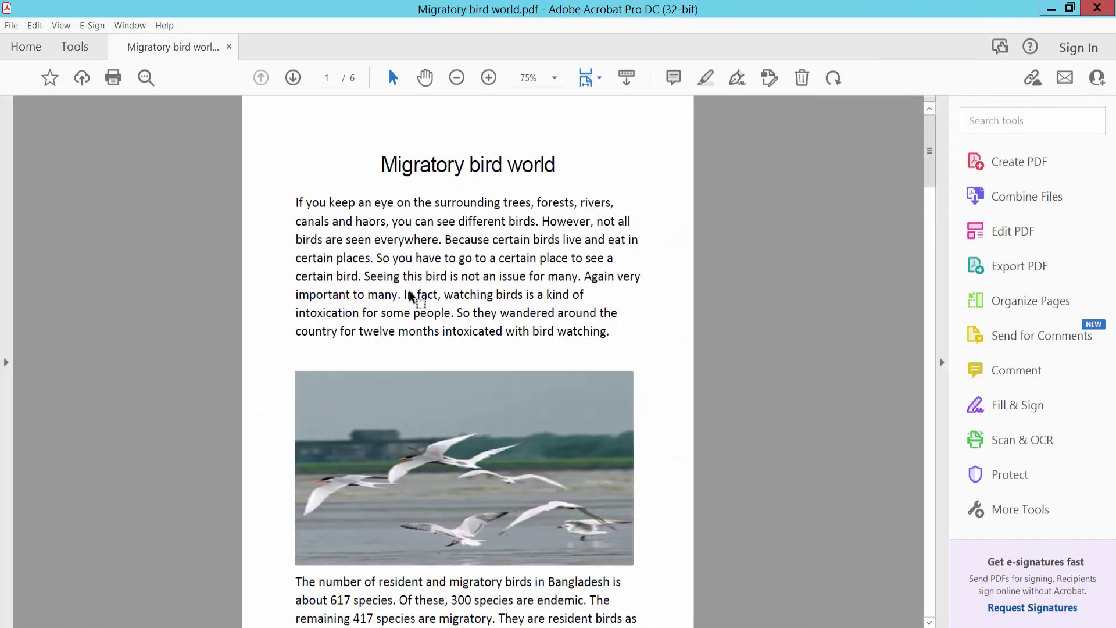
# Open the Organize Pages tool and select the page 4 thumbnail for replacement
pyautogui.click(75, 47)
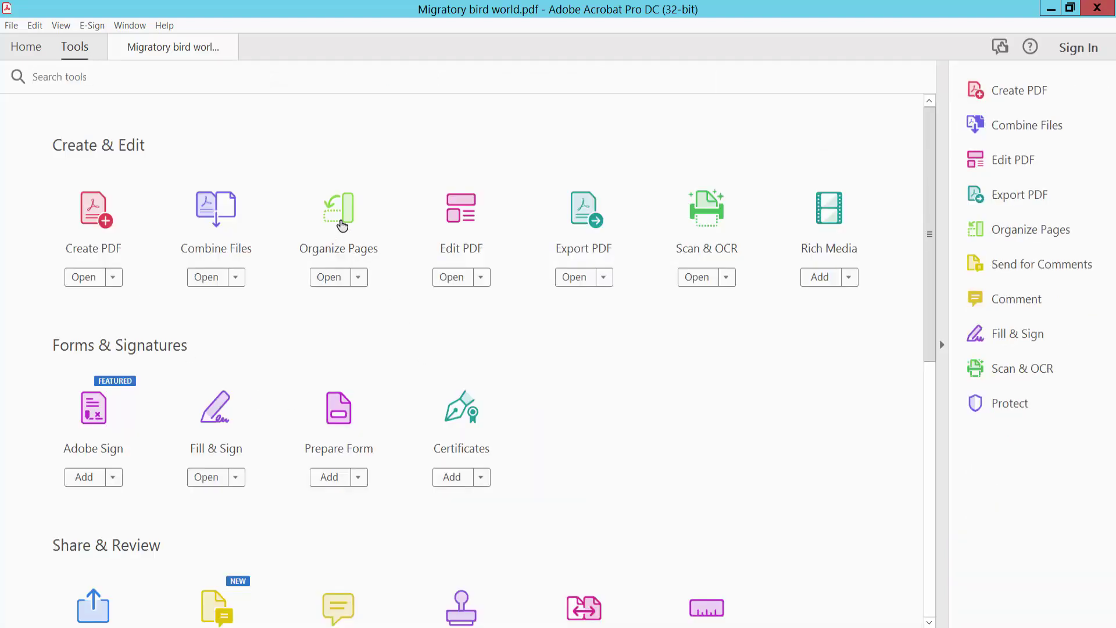
pyautogui.click(342, 224)
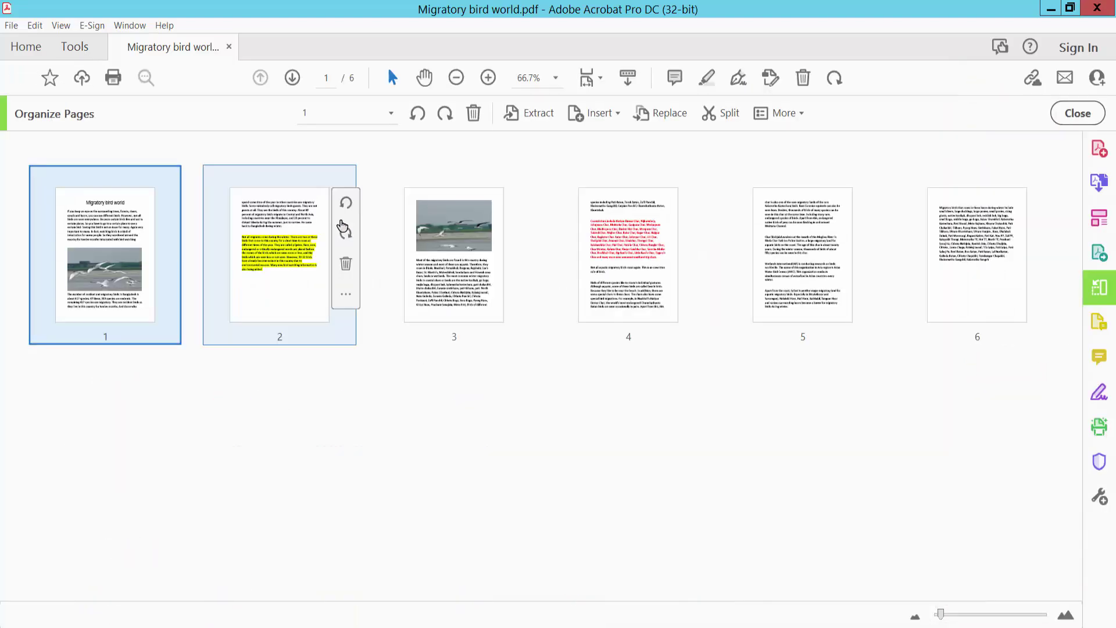
pyautogui.click(456, 271)
pyautogui.click(619, 272)
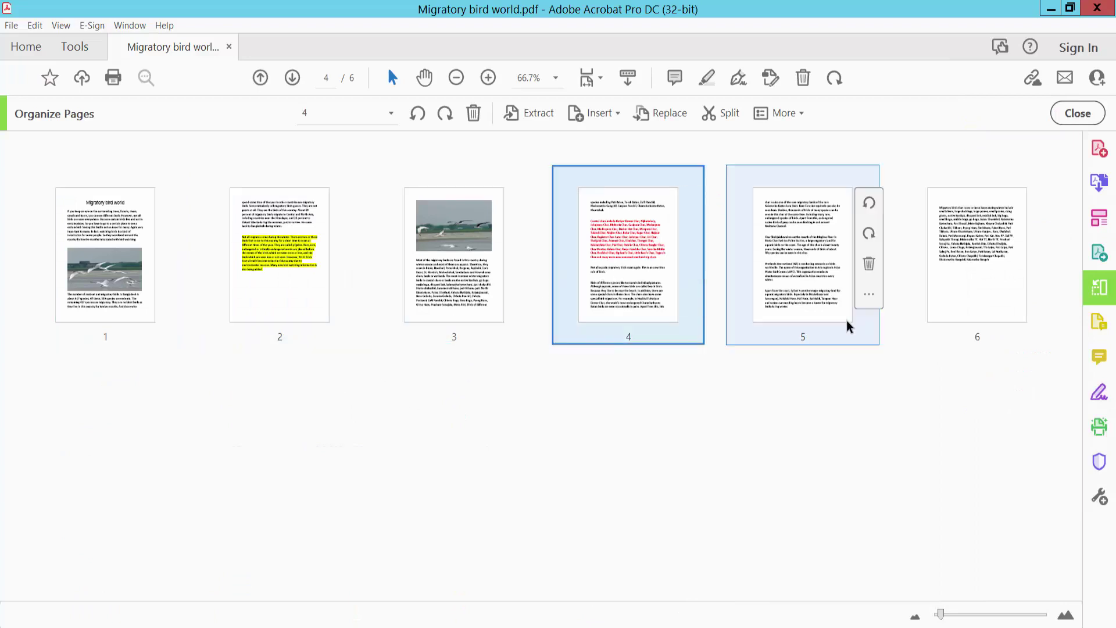
pyautogui.click(804, 296)
pyautogui.keyDown('ctrl'); pyautogui.click(455, 291); pyautogui.keyUp('ctrl')
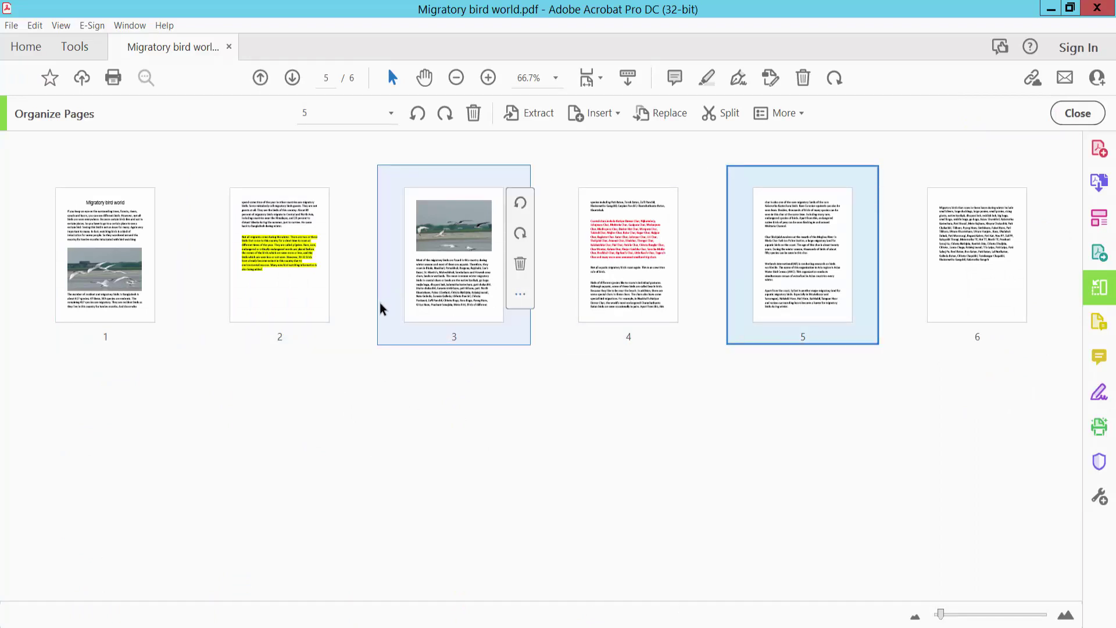
pyautogui.click(619, 255)
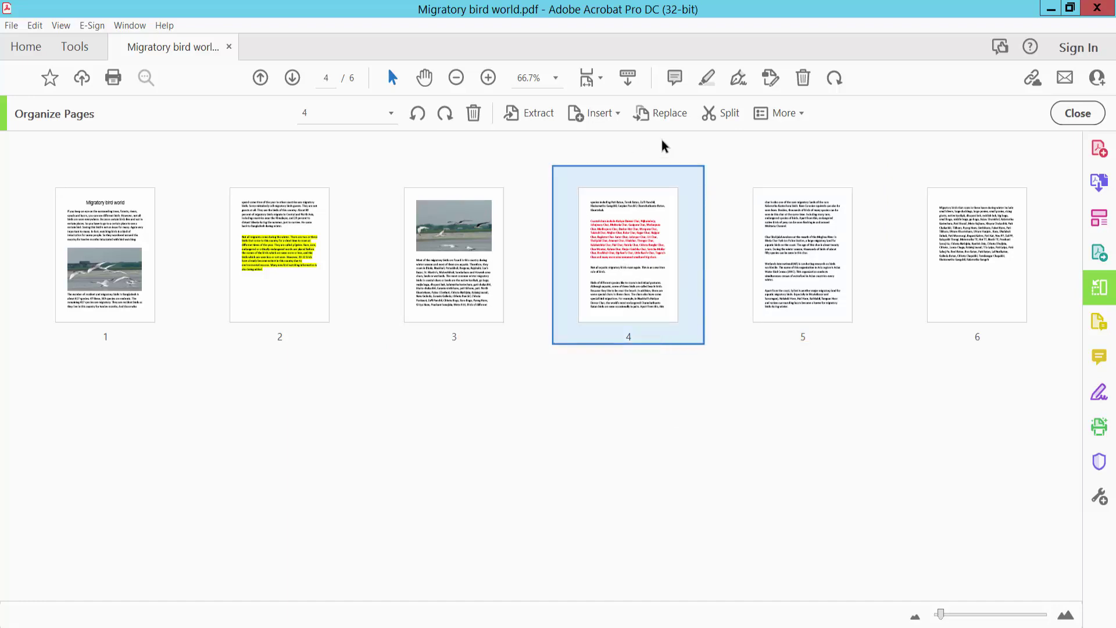
# Replace page 4 with Page.pdf, accept the warning, then check pages 4–6
pyautogui.click(666, 111)
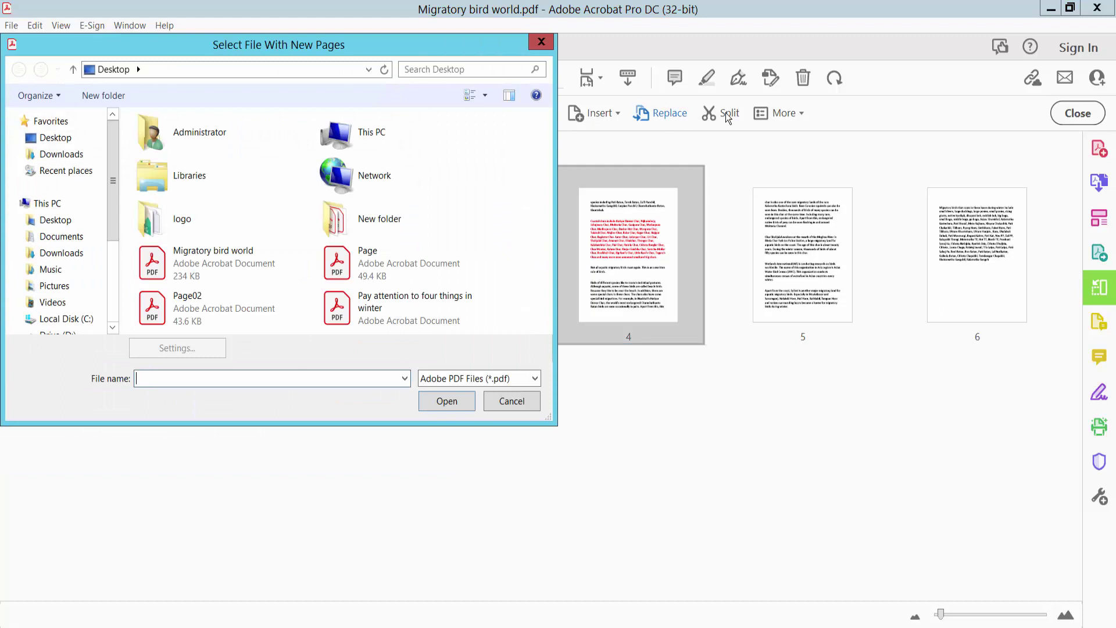
pyautogui.click(375, 261)
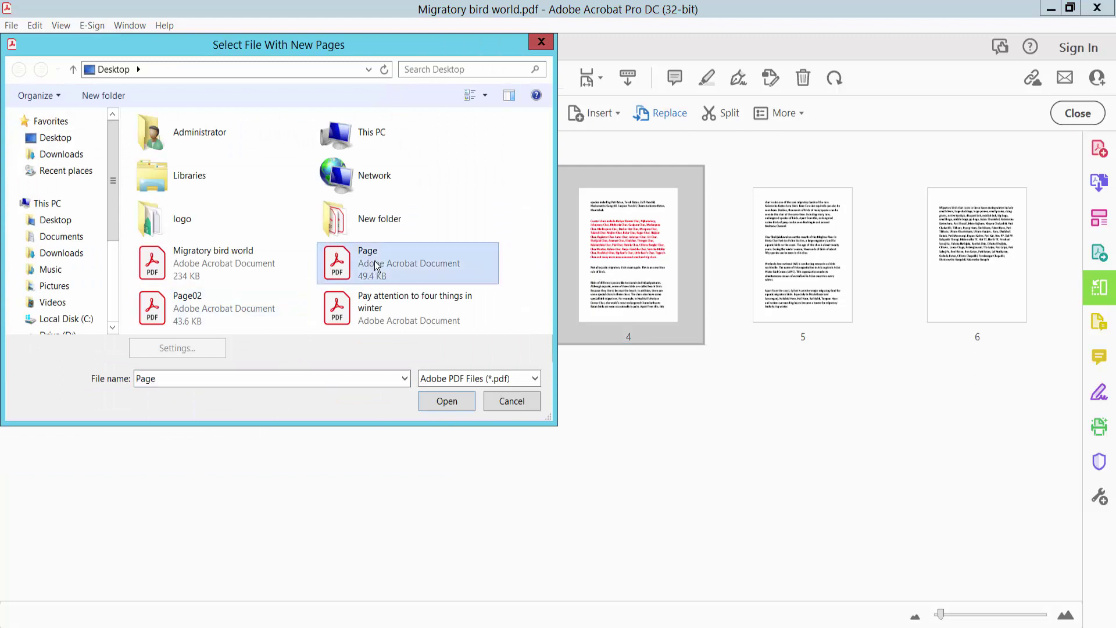
pyautogui.click(448, 404)
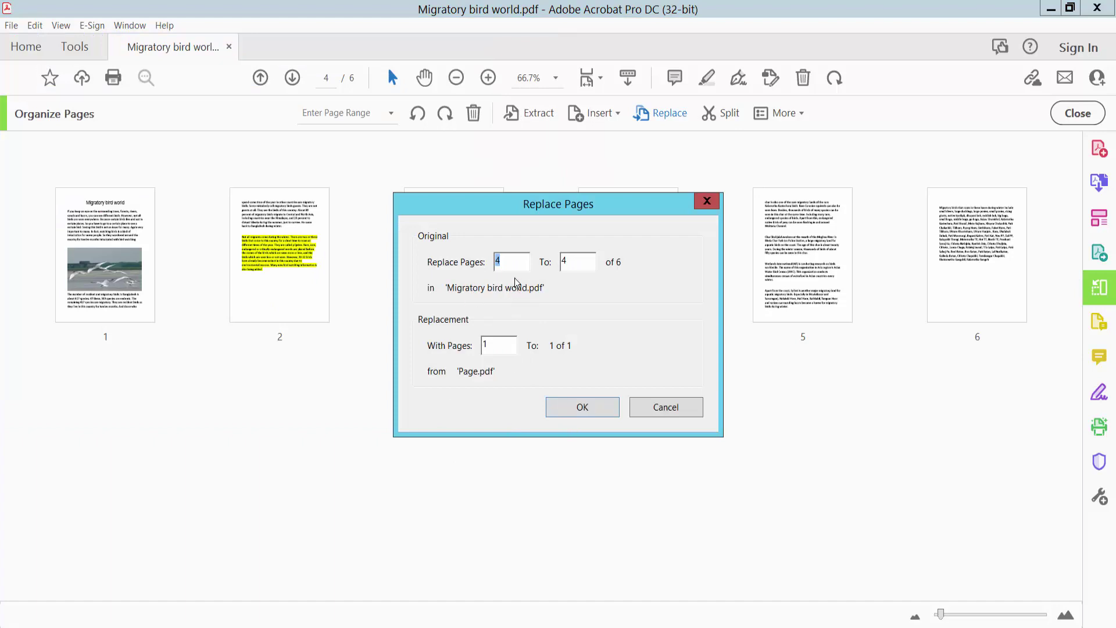
pyautogui.click(578, 405)
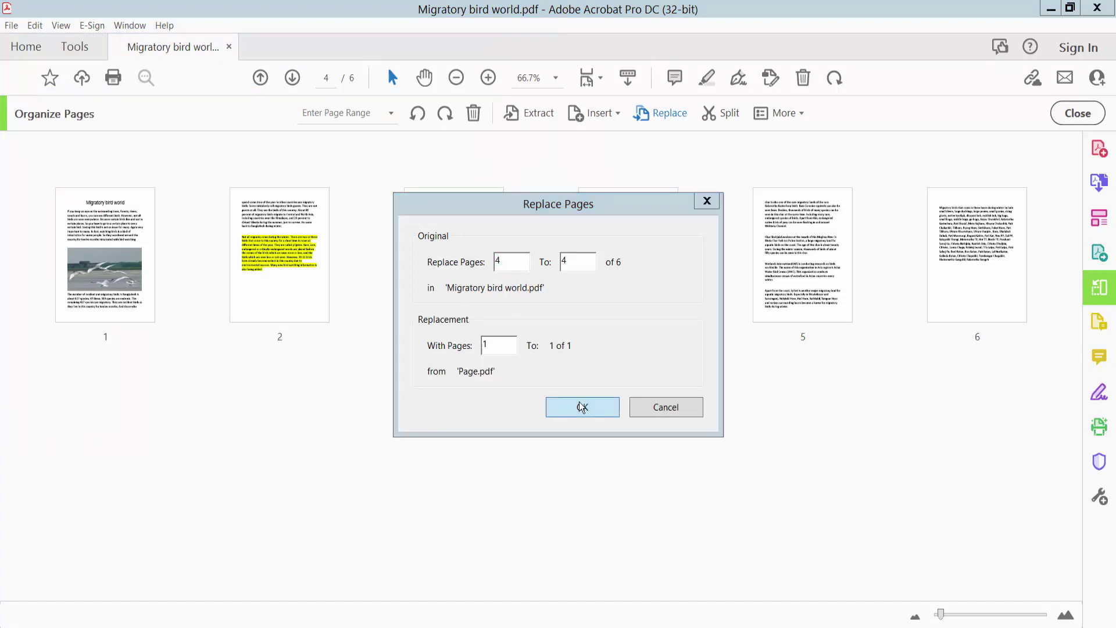
pyautogui.click(638, 353)
pyautogui.moveTo(628, 255)
pyautogui.click(641, 276)
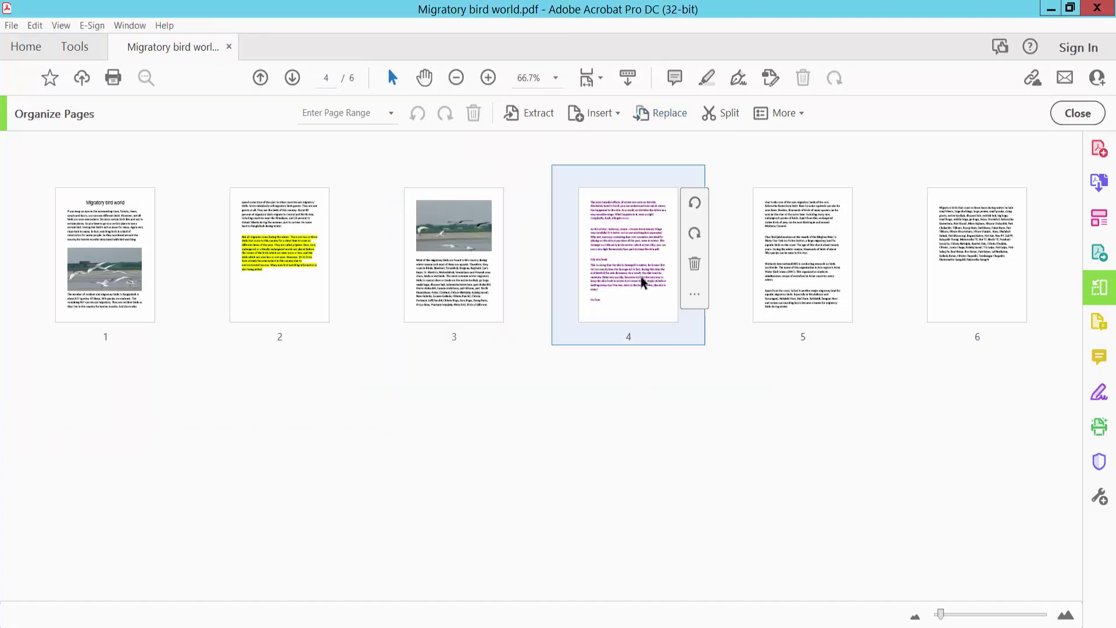
pyautogui.click(792, 275)
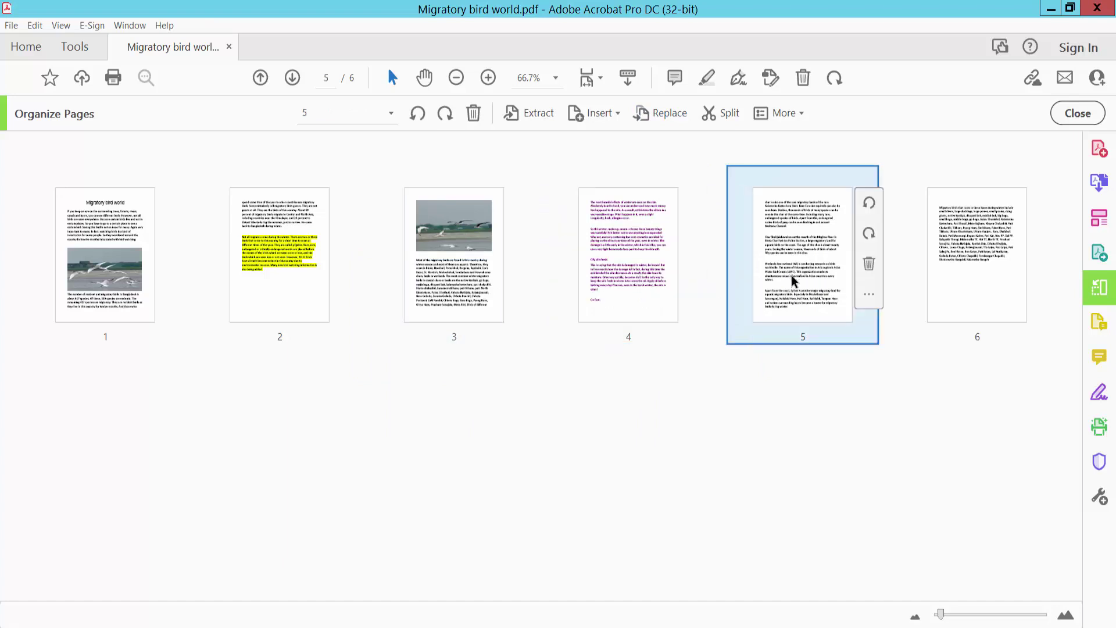
pyautogui.click(948, 272)
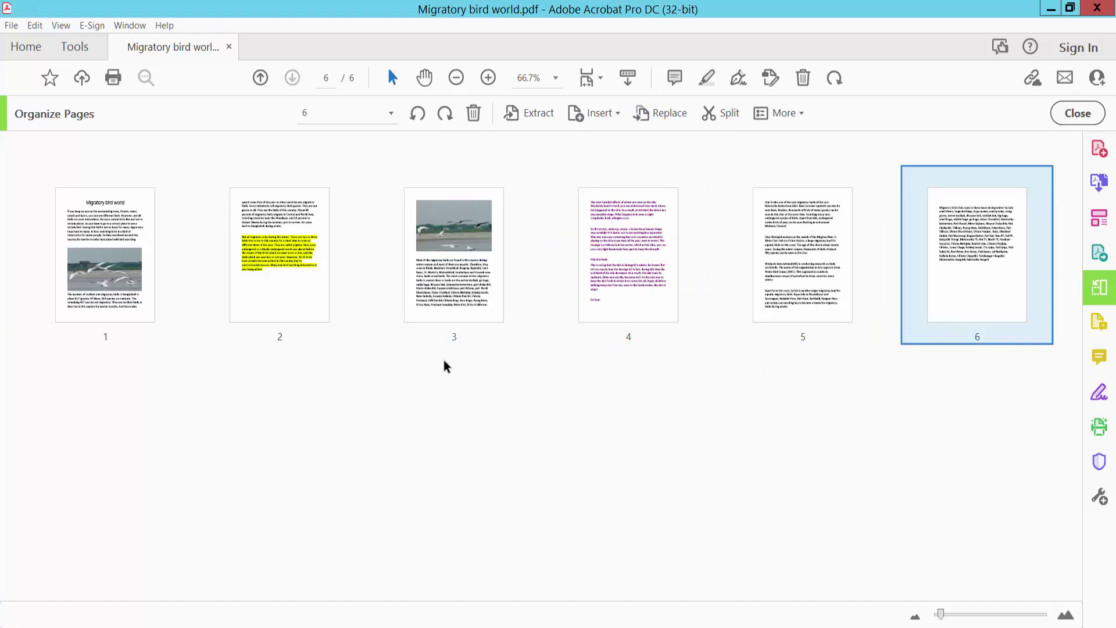
# Close Organize Pages, show the Page Thumbnails panel and jump to page 5
pyautogui.click(1078, 114)
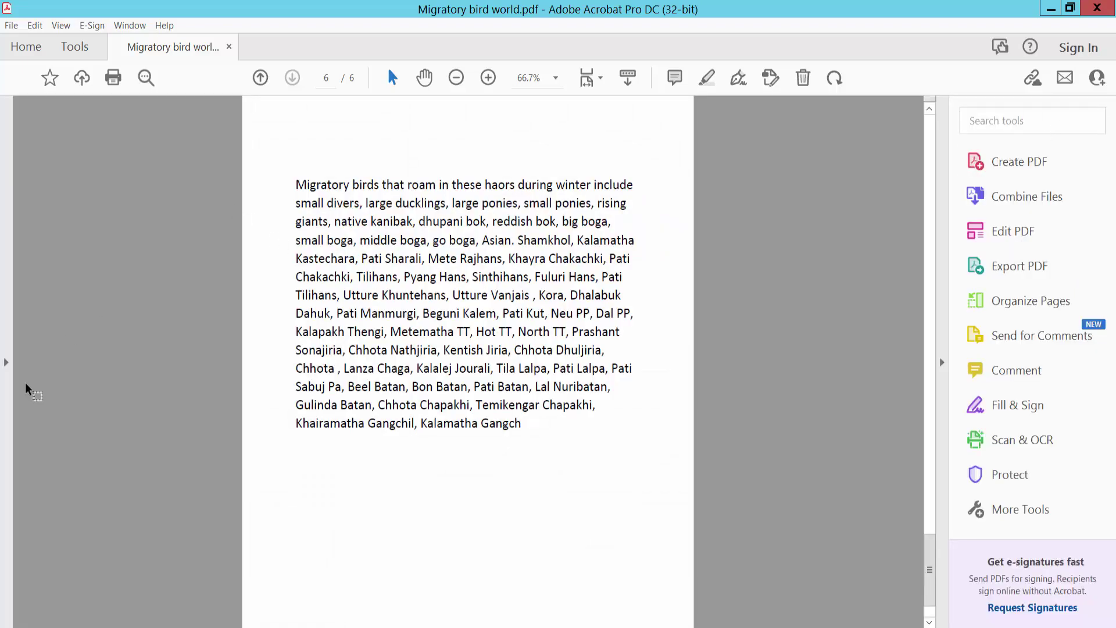
pyautogui.click(6, 365)
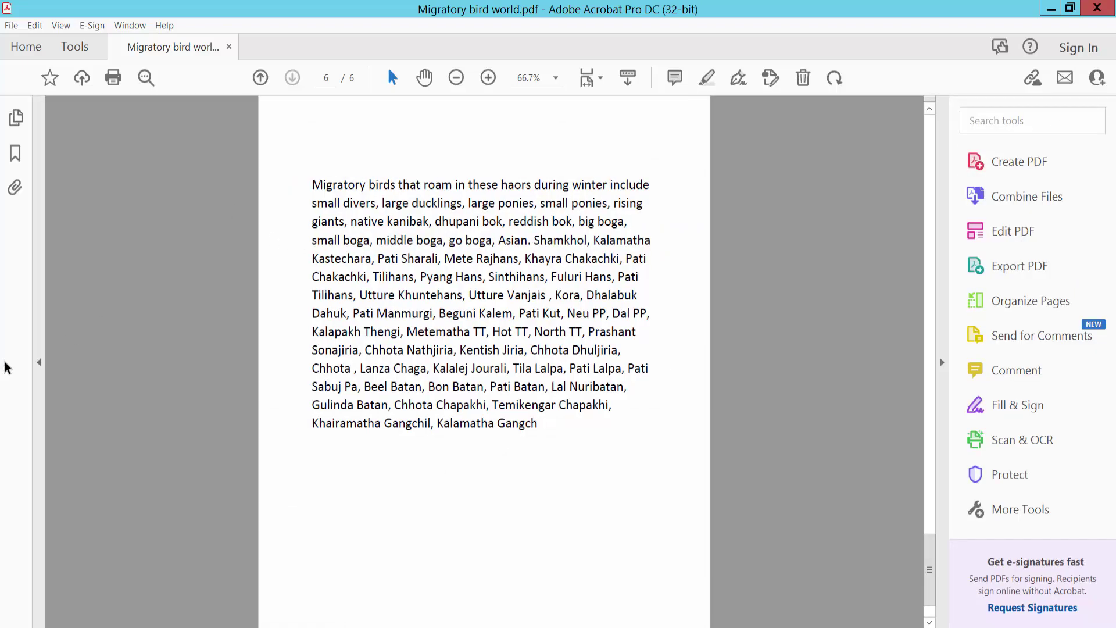
pyautogui.click(17, 118)
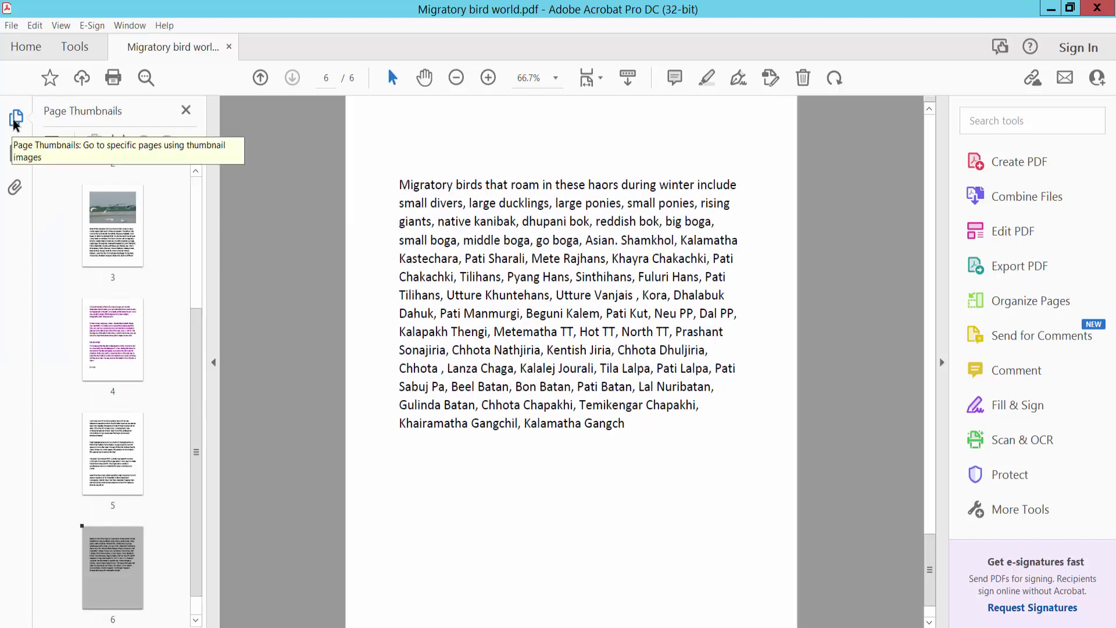
pyautogui.click(121, 250)
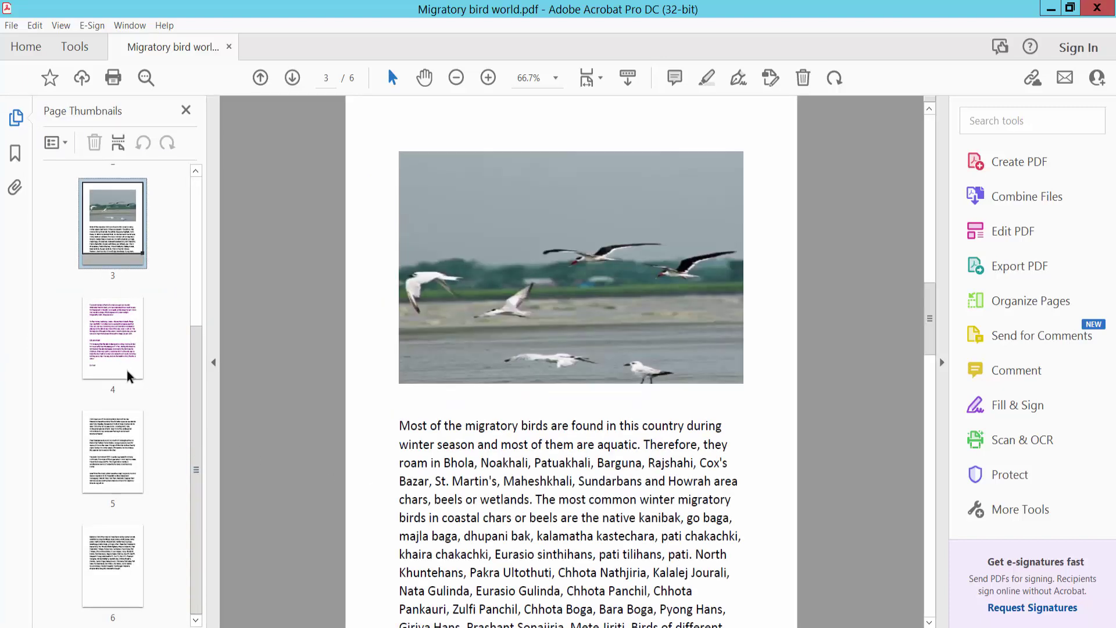
pyautogui.click(129, 449)
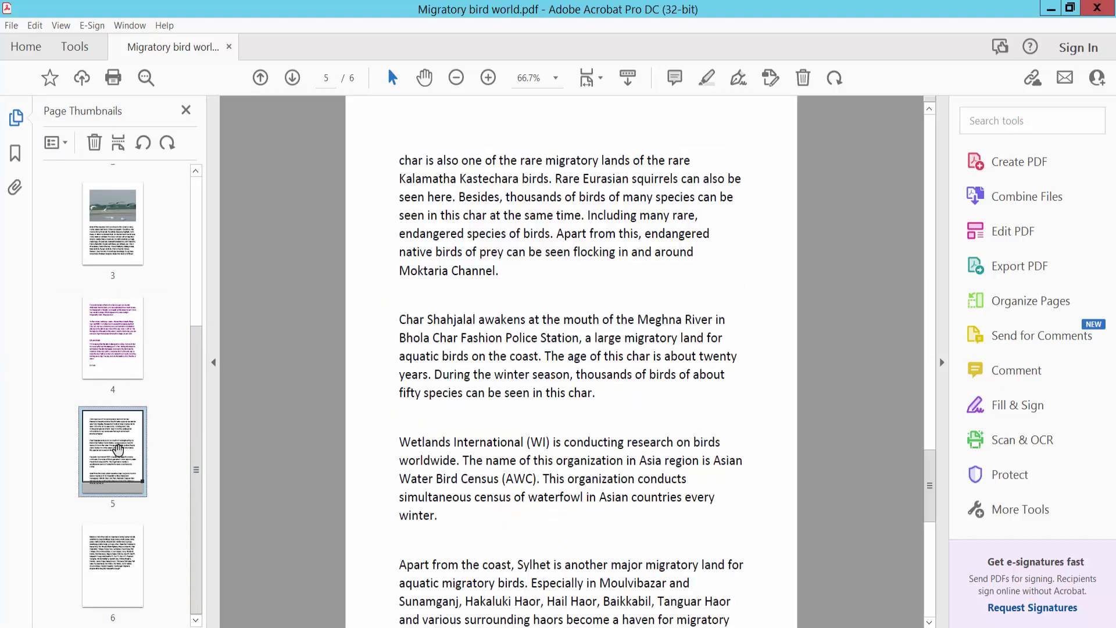
# Replace page 5 with Page02.pdf using the thumbnail's Replace Pages command
pyautogui.rightClick(114, 452)
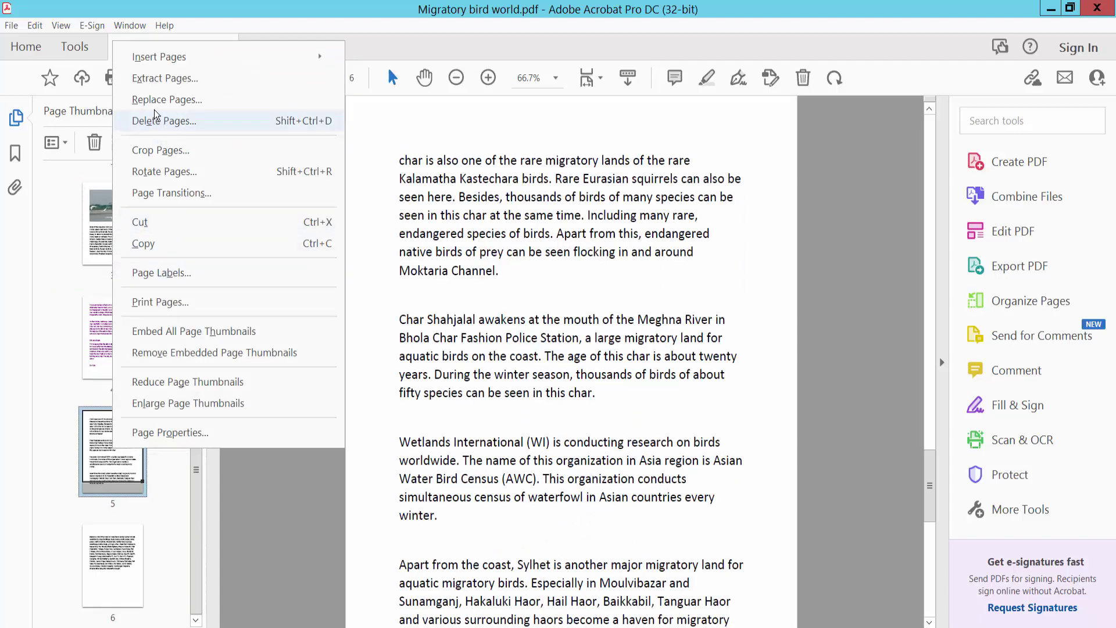
pyautogui.click(167, 100)
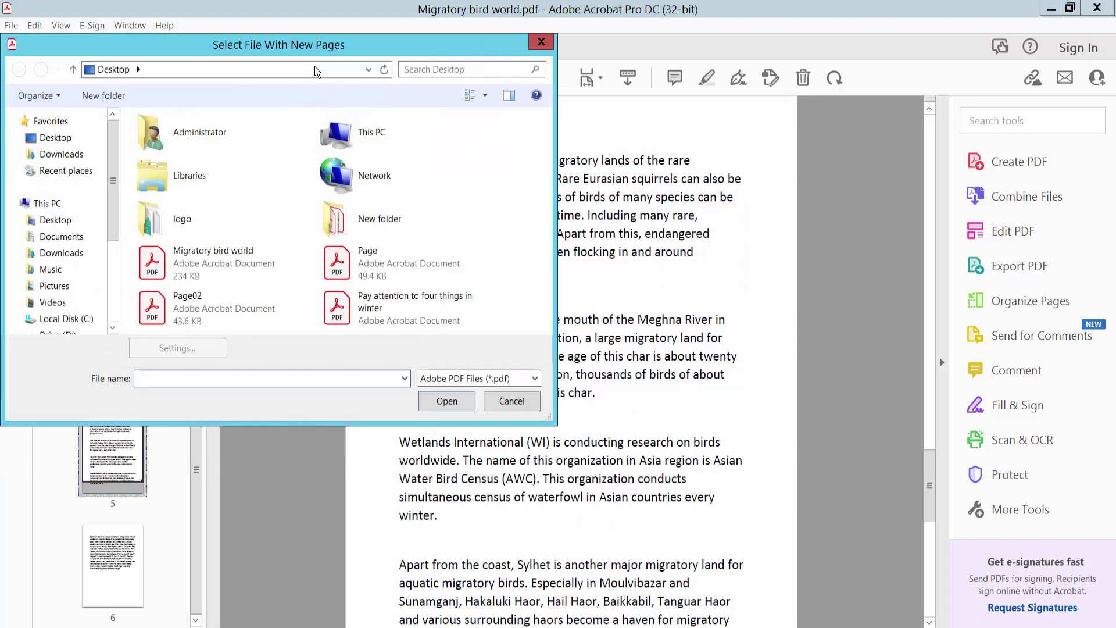
pyautogui.moveTo(299, 40); pyautogui.dragTo(480, 37)
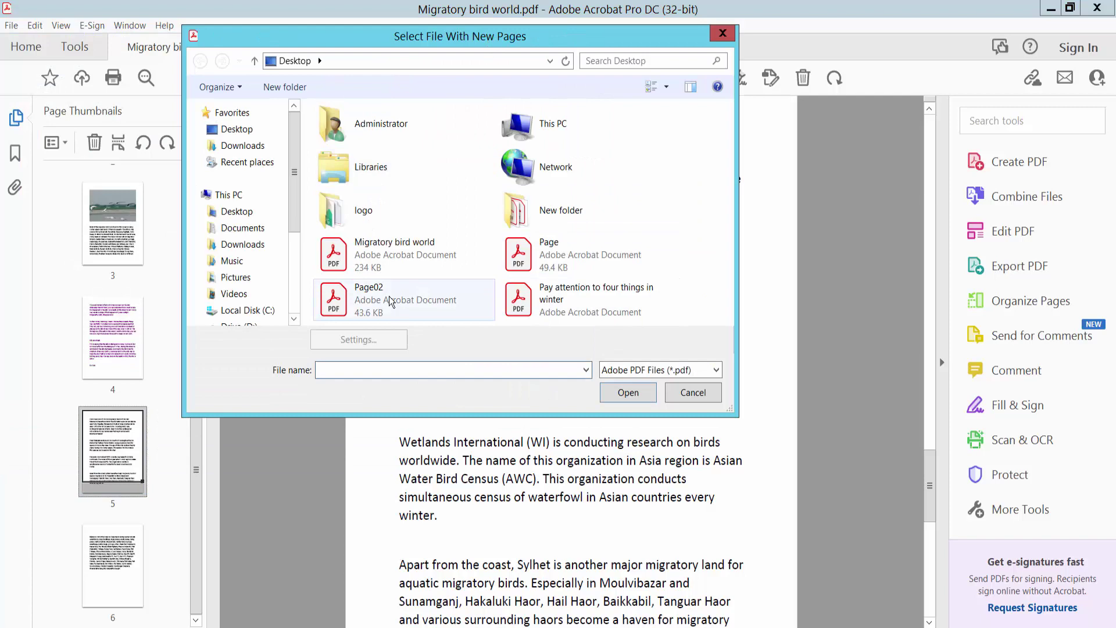
pyautogui.click(390, 301)
pyautogui.click(628, 393)
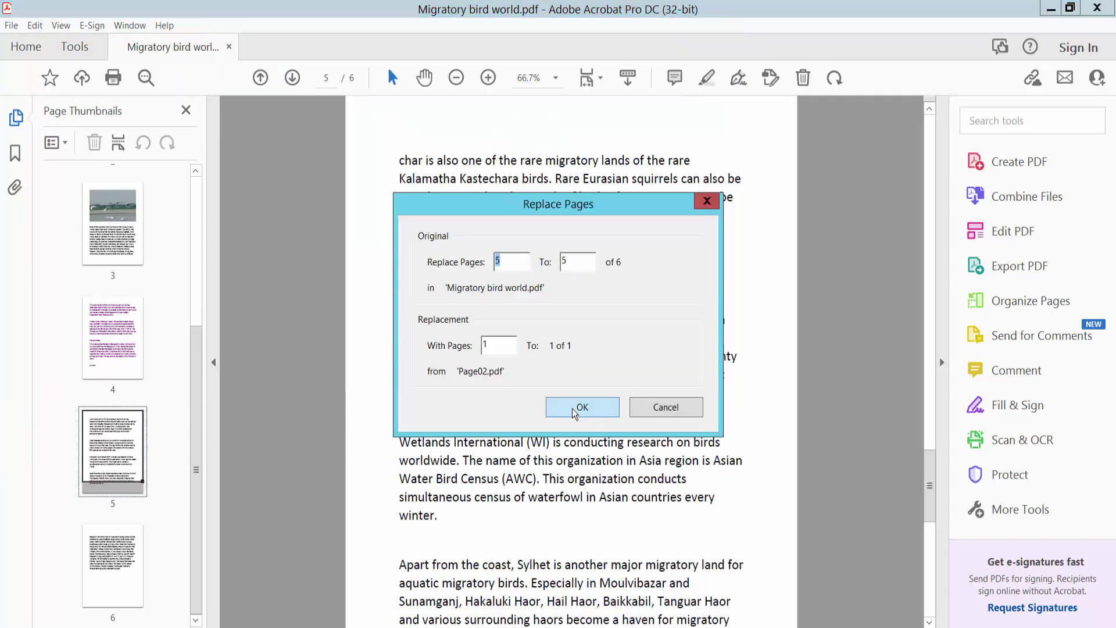
pyautogui.click(574, 411)
pyautogui.click(638, 352)
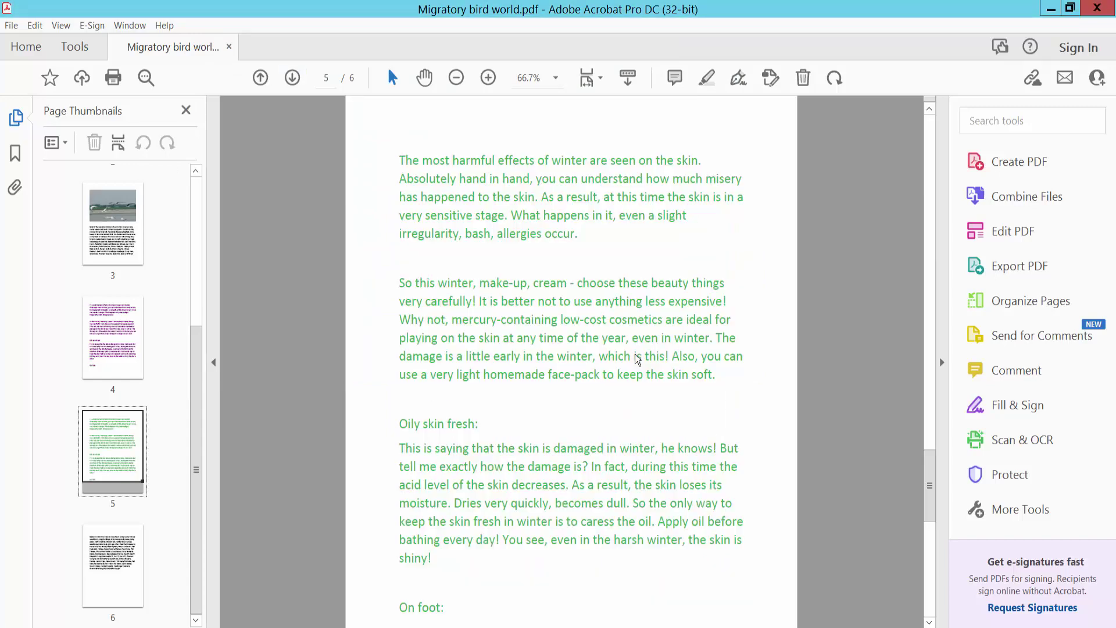
pyautogui.scroll(-5, 541, 384)
pyautogui.scroll(5, 586, 454)
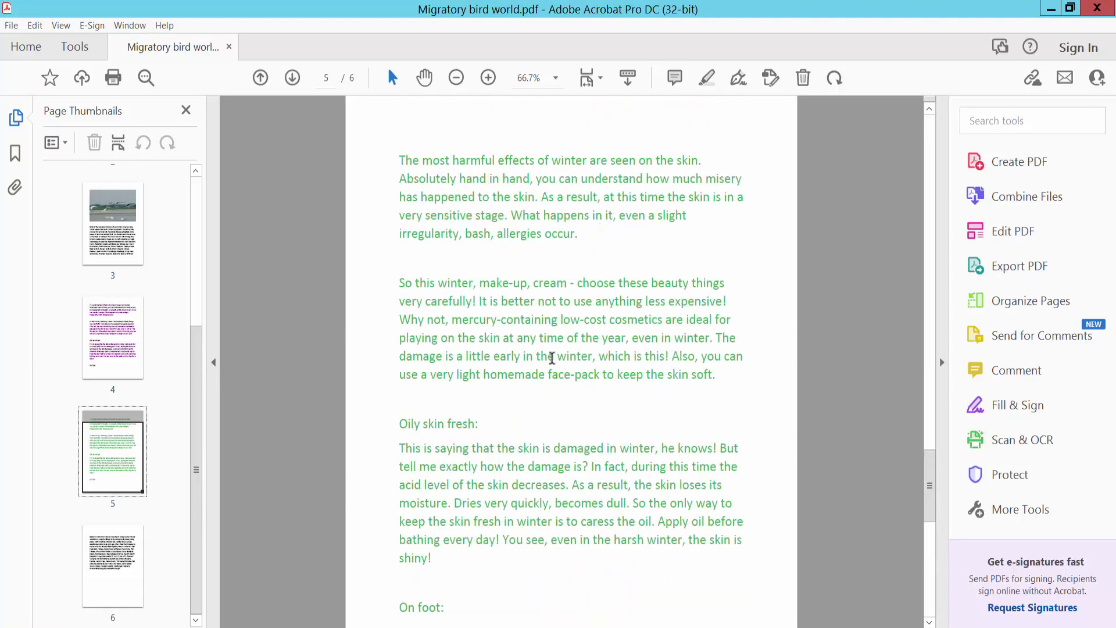
pyautogui.scroll(5, 586, 436)
pyautogui.scroll(5, 587, 419)
pyautogui.scroll(5, 590, 410)
pyautogui.scroll(3, 594, 403)
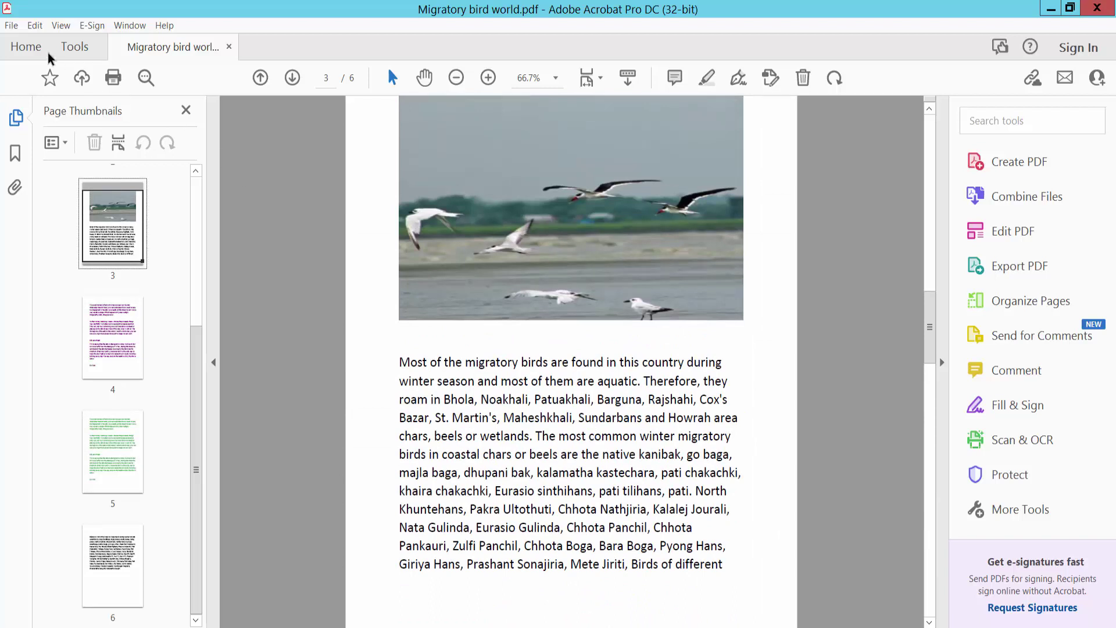
pyautogui.click(11, 26)
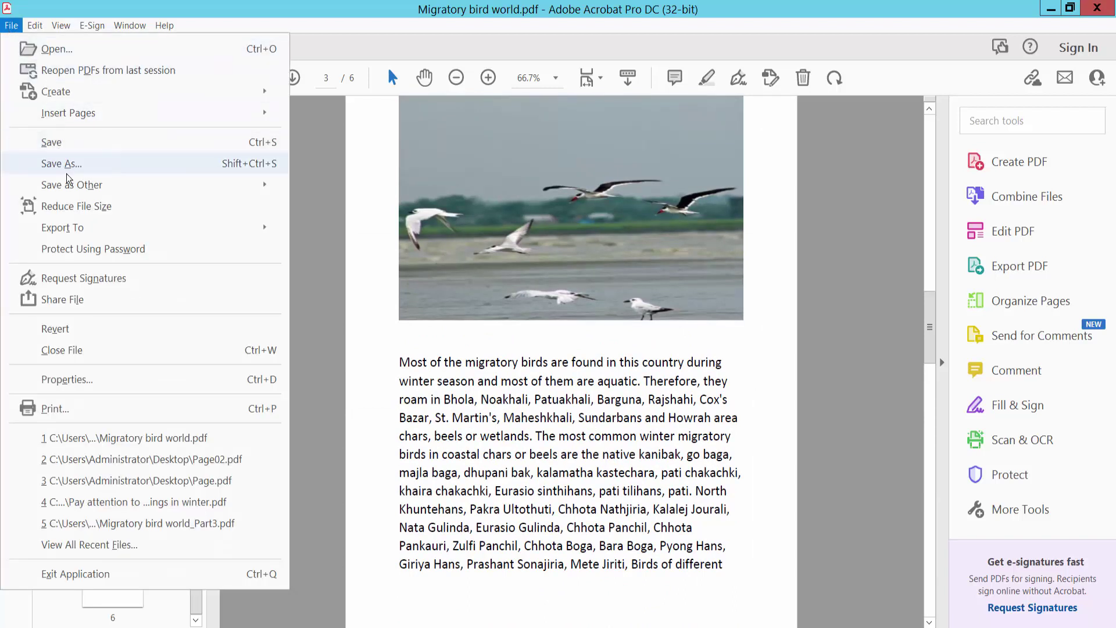
pyautogui.click(506, 373)
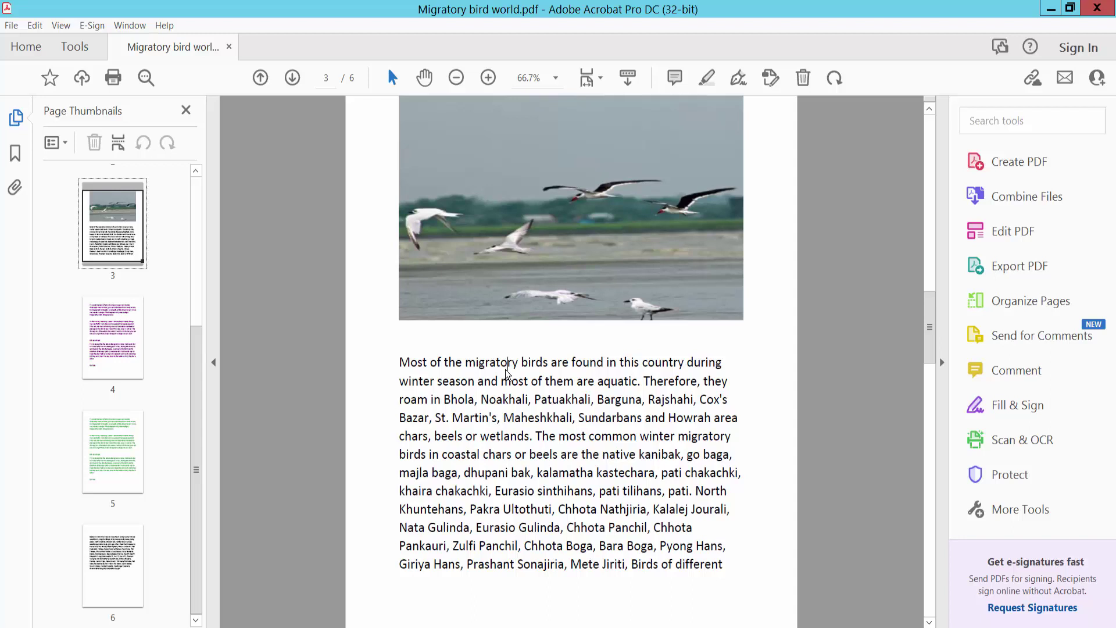